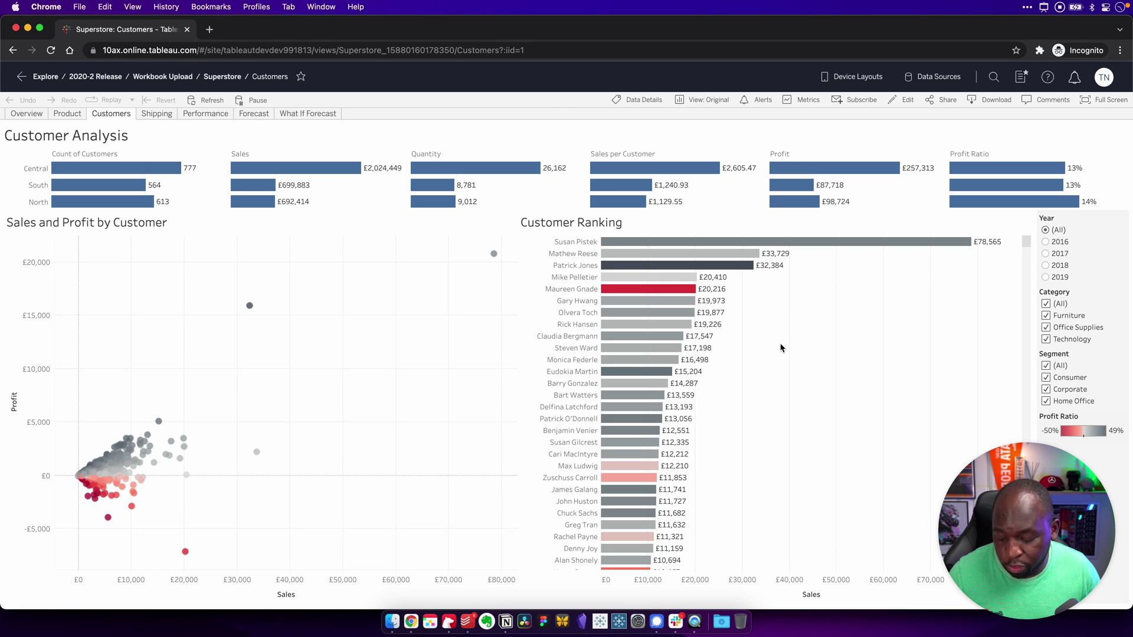
# - Switch the Customers dashboard into editing mode
pyautogui.hotkey('ctrl', 'shift', 'a')
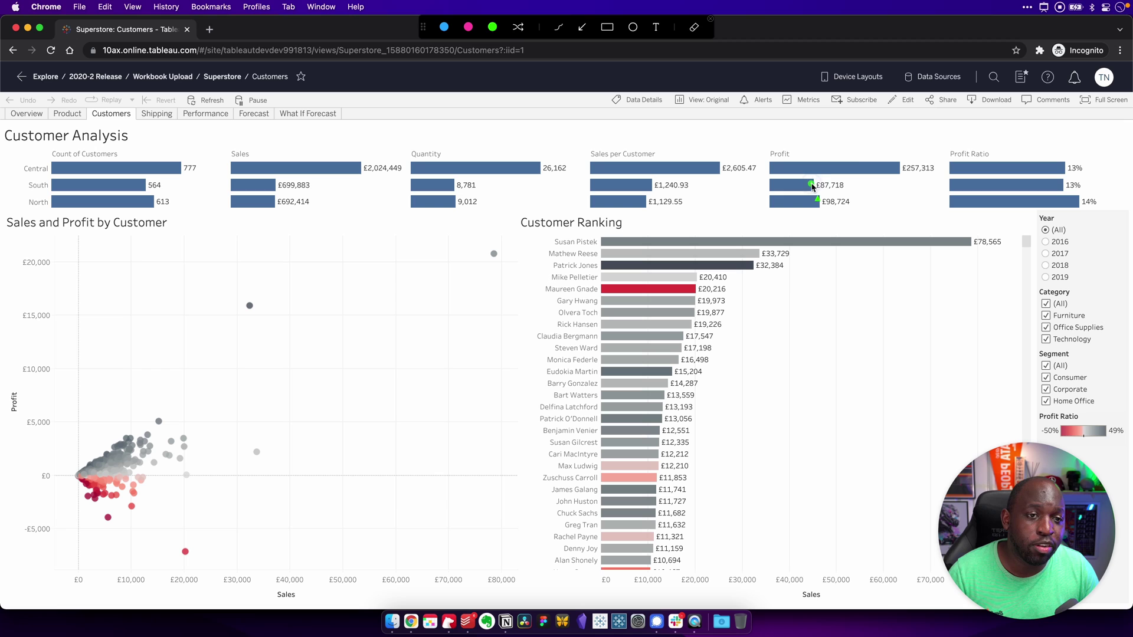
pyautogui.moveTo(812, 186); pyautogui.dragTo(906, 113)
pyautogui.press('ctrl')
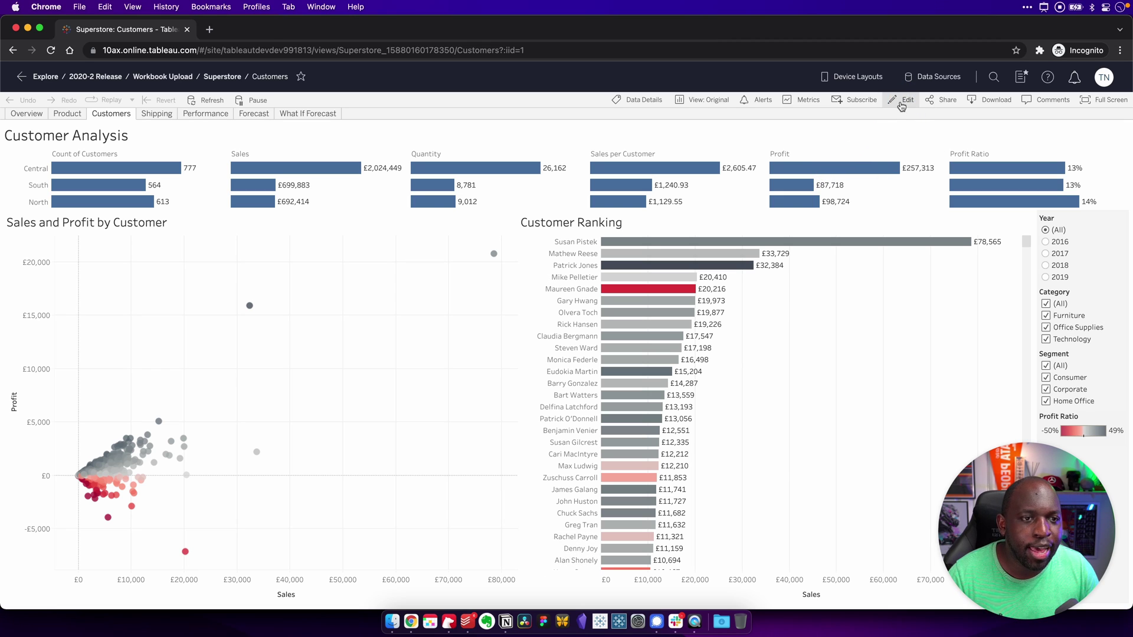
pyautogui.click(901, 102)
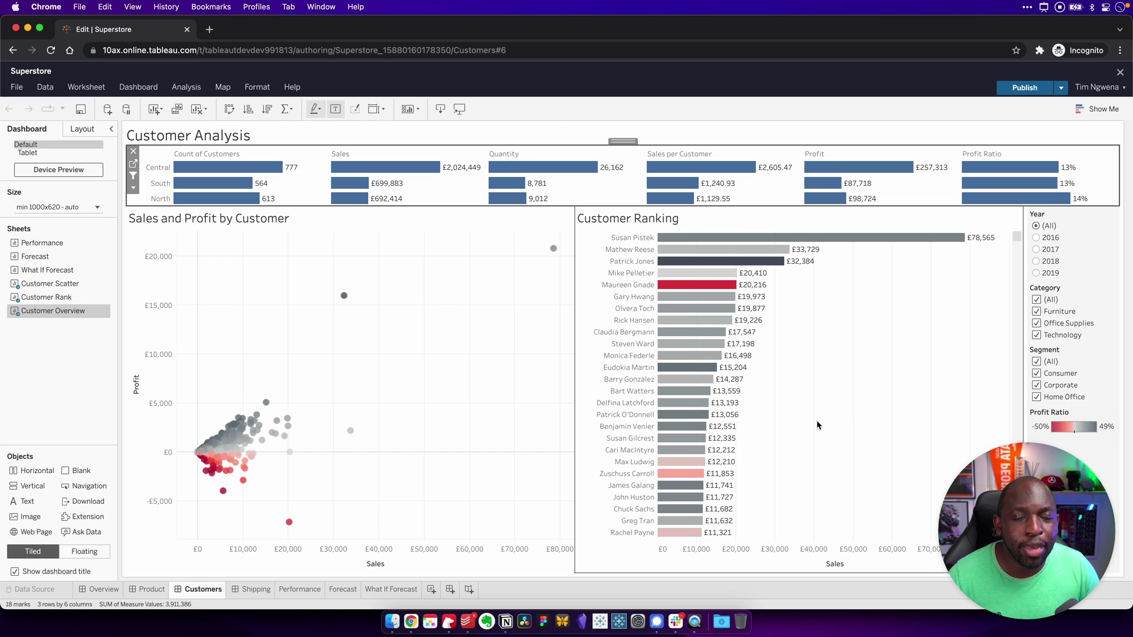
# - From the Customer Ranking chart's menu, show the Churn Rate parameter control (6.40%) on the dashboard
pyautogui.click(1001, 219)
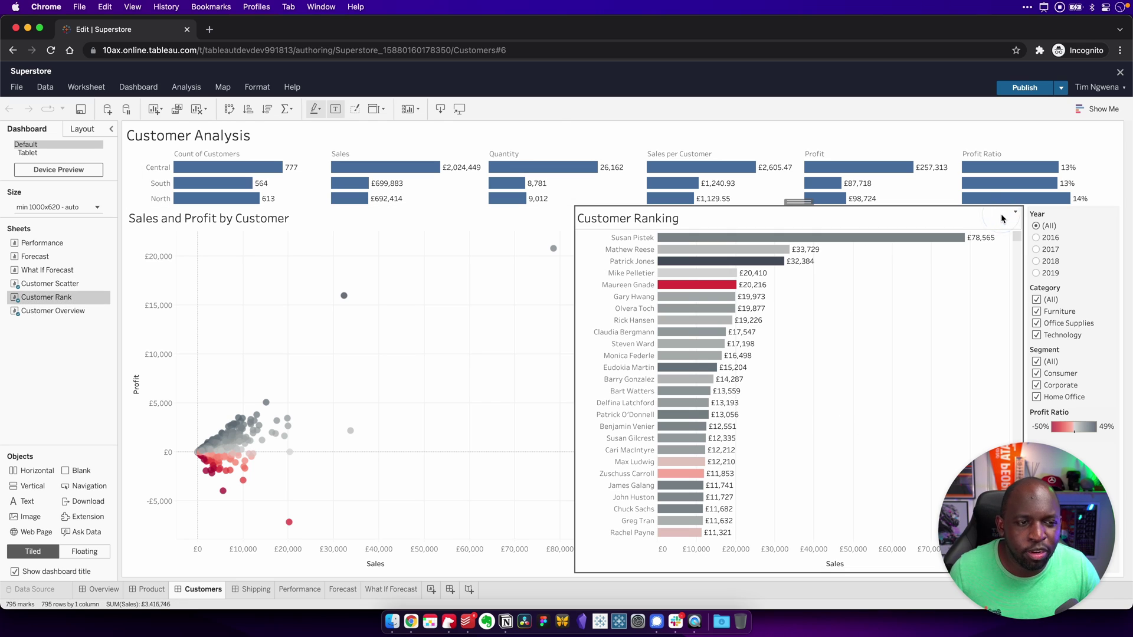
pyautogui.click(1030, 250)
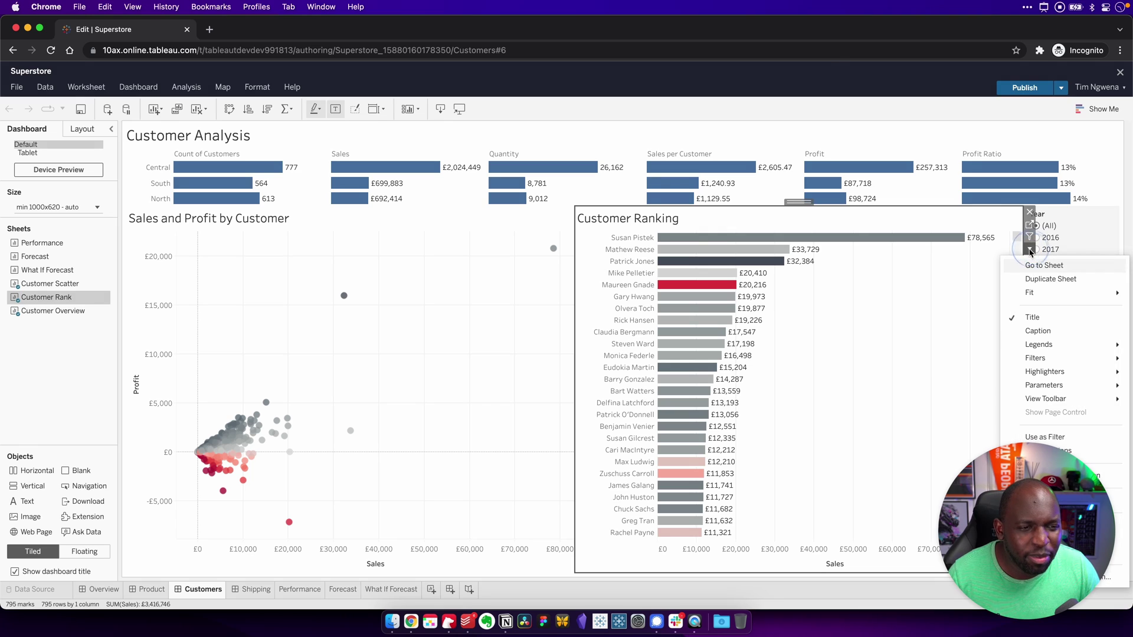
pyautogui.moveTo(1067, 391)
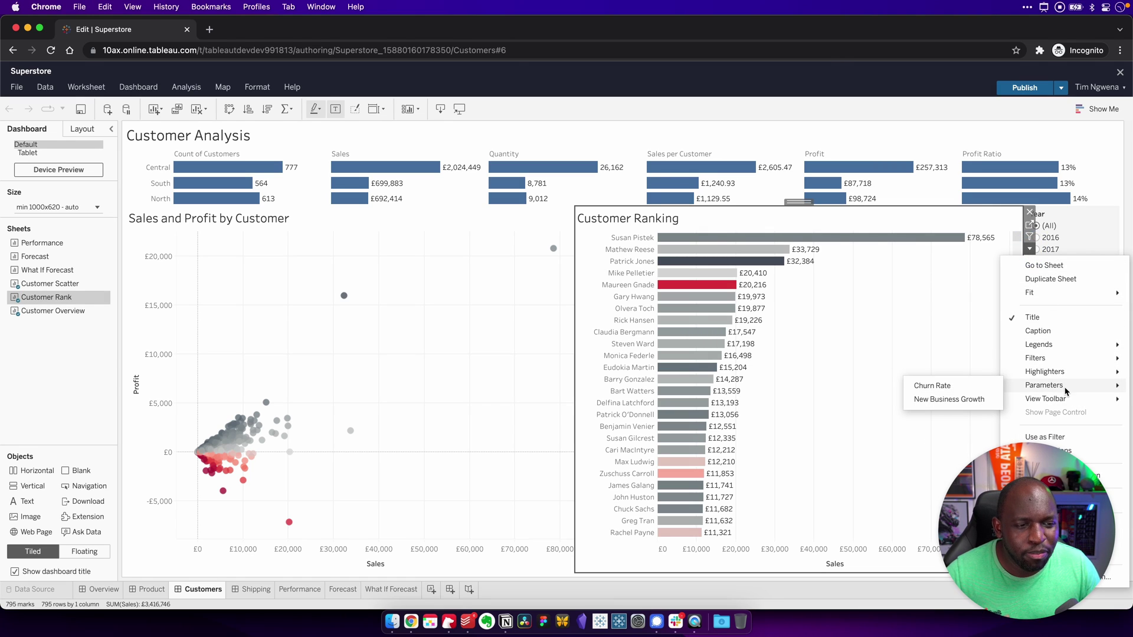
pyautogui.click(969, 391)
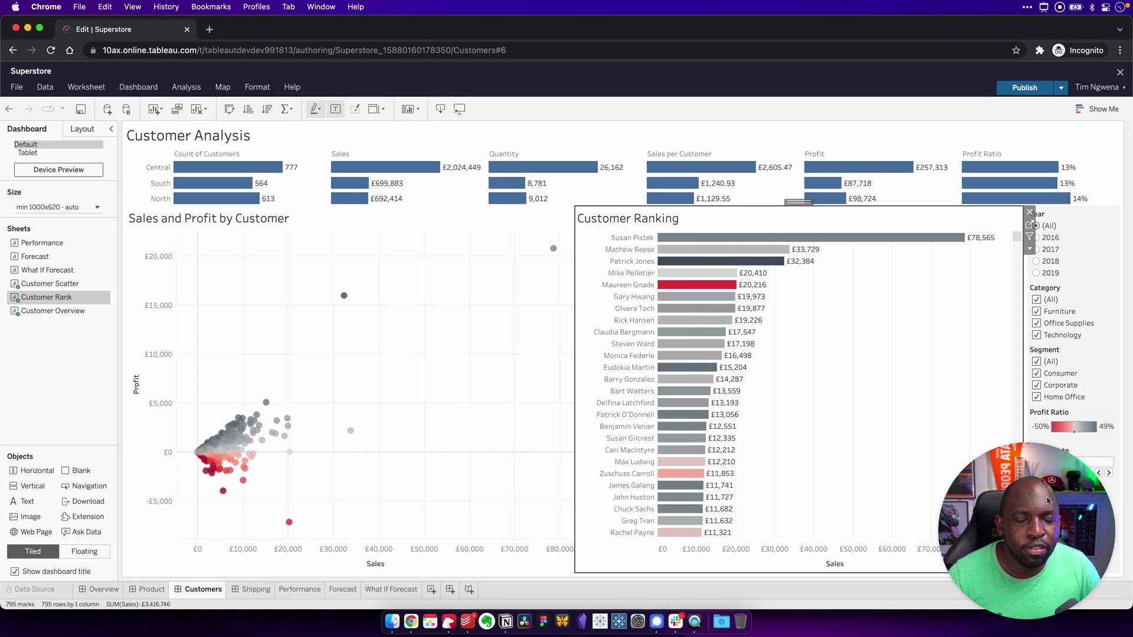
pyautogui.moveTo(1054, 512); pyautogui.dragTo(121, 470)
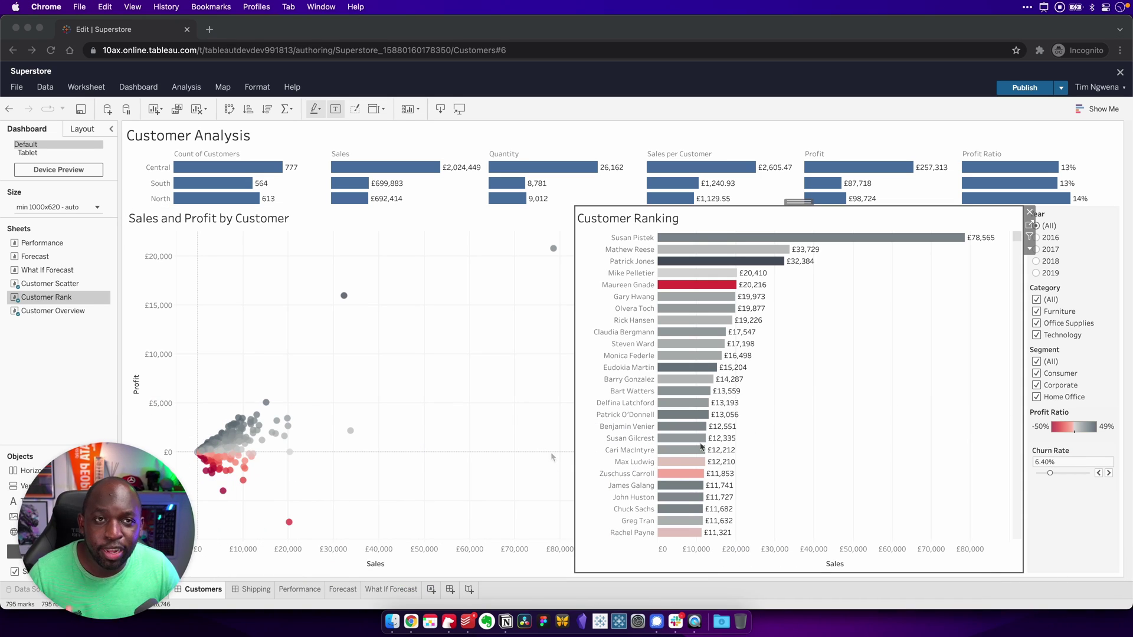
pyautogui.hotkey('ctrl', 'shift', 'a')
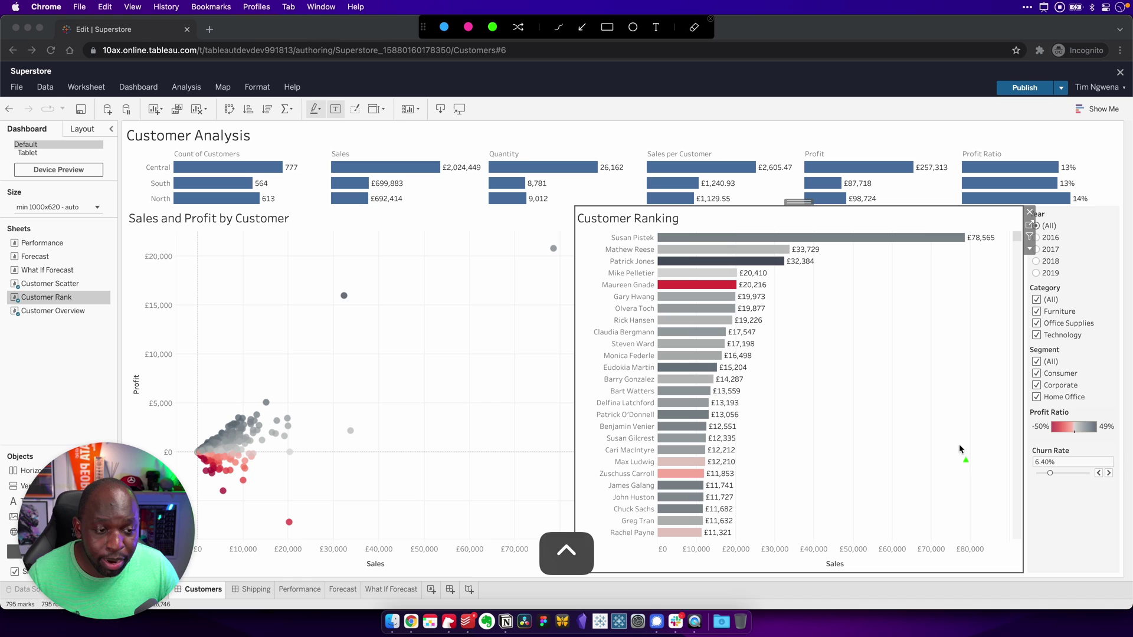
pyautogui.moveTo(914, 409)
pyautogui.mouseDown()
pyautogui.moveTo(991, 450)
pyautogui.moveTo(1025, 454)
pyautogui.mouseUp()
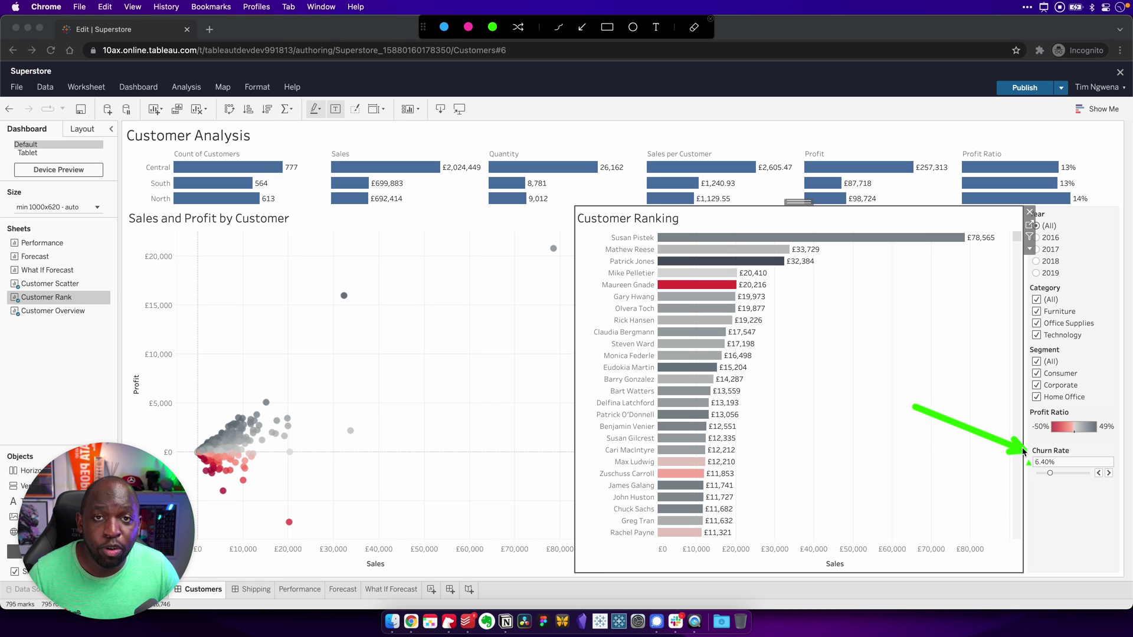
pyautogui.hotkey('ctrl', 'shift', 'a')
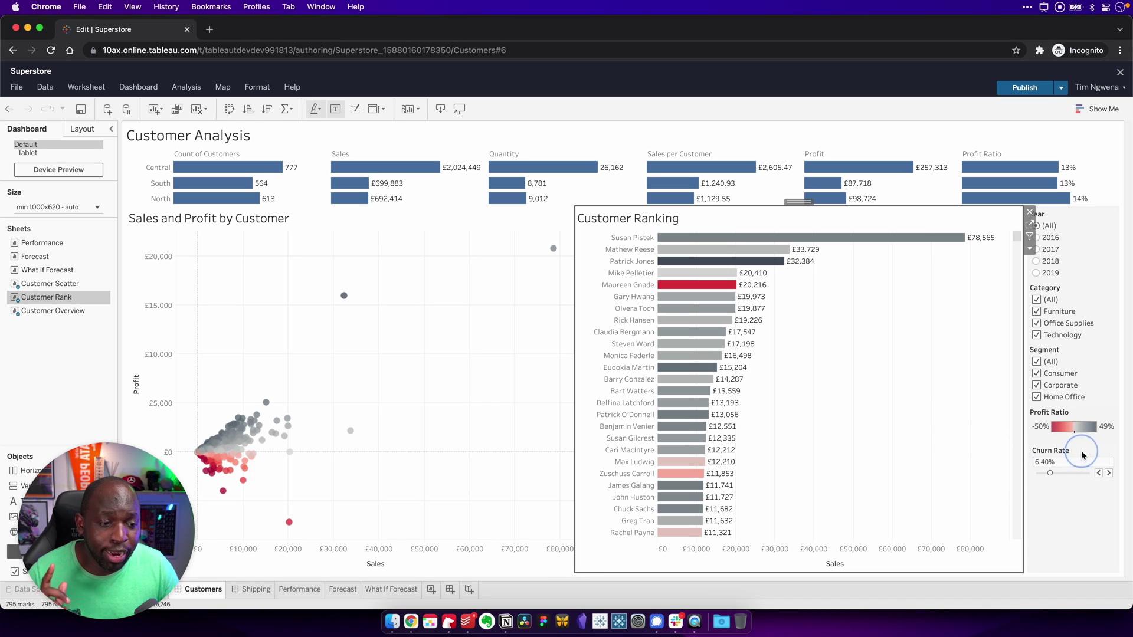
# - Open the Churn Rate control's Edit Parameter dialog, showing a Float range from 0 to 0.25, step 0.001
pyautogui.click(1053, 455)
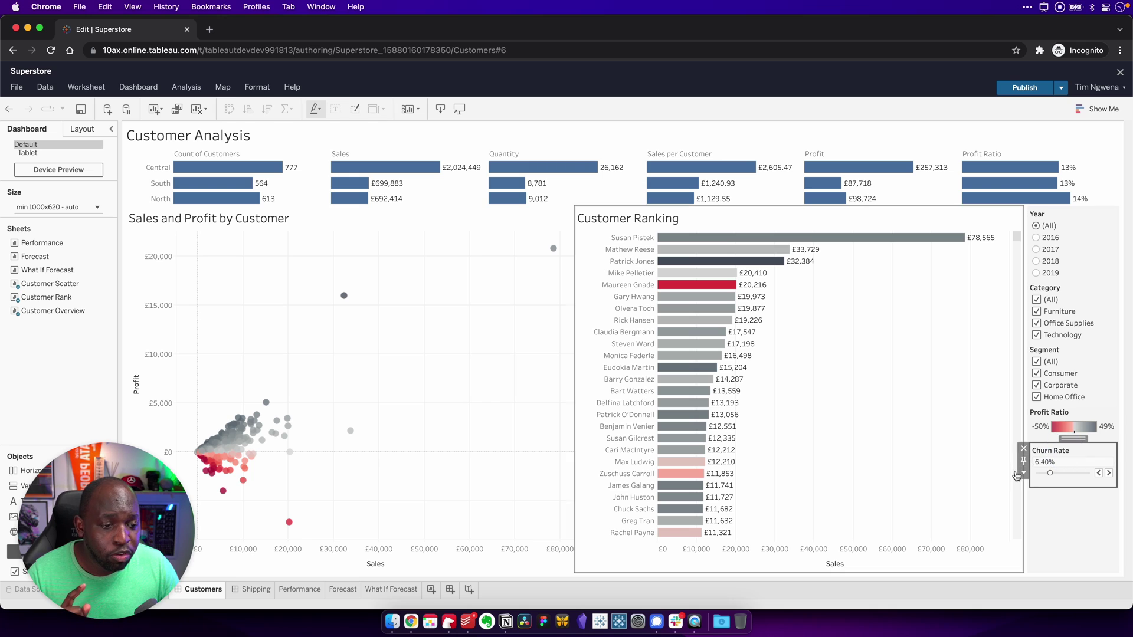
pyautogui.click(1024, 473)
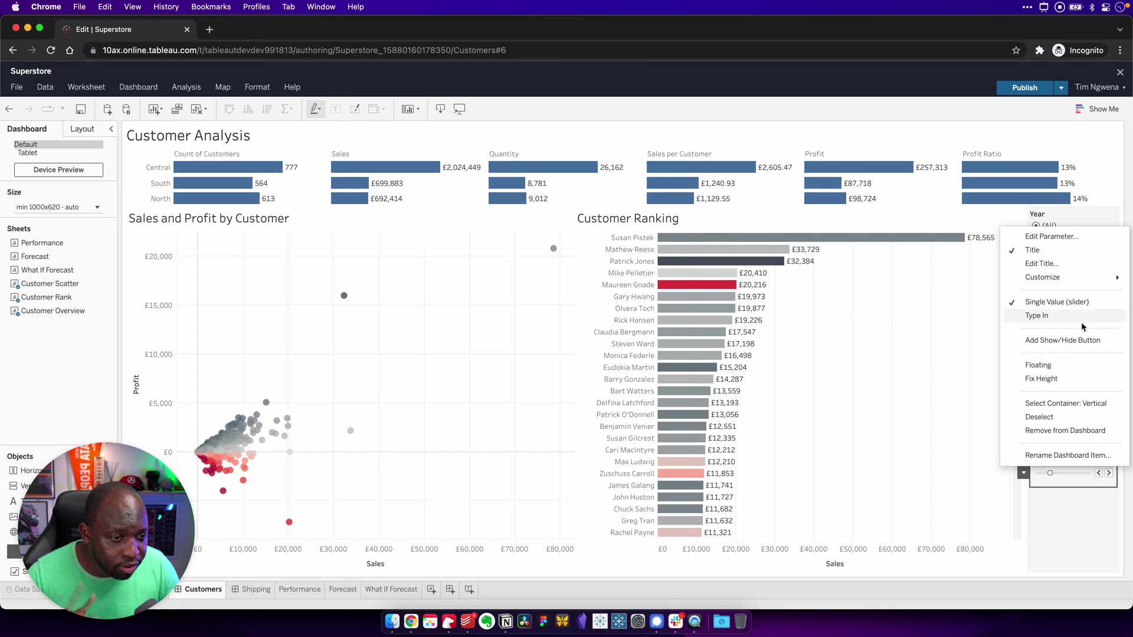
pyautogui.click(1052, 236)
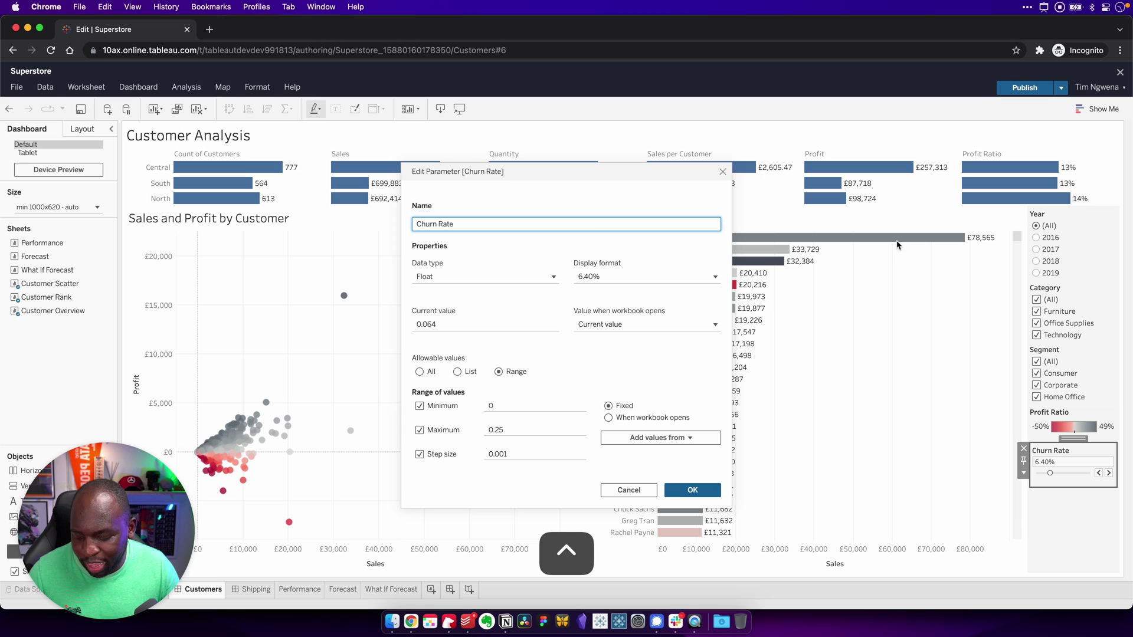
pyautogui.hotkey('ctrl', 'shift', 'a')
pyautogui.moveTo(574, 202); pyautogui.dragTo(599, 257)
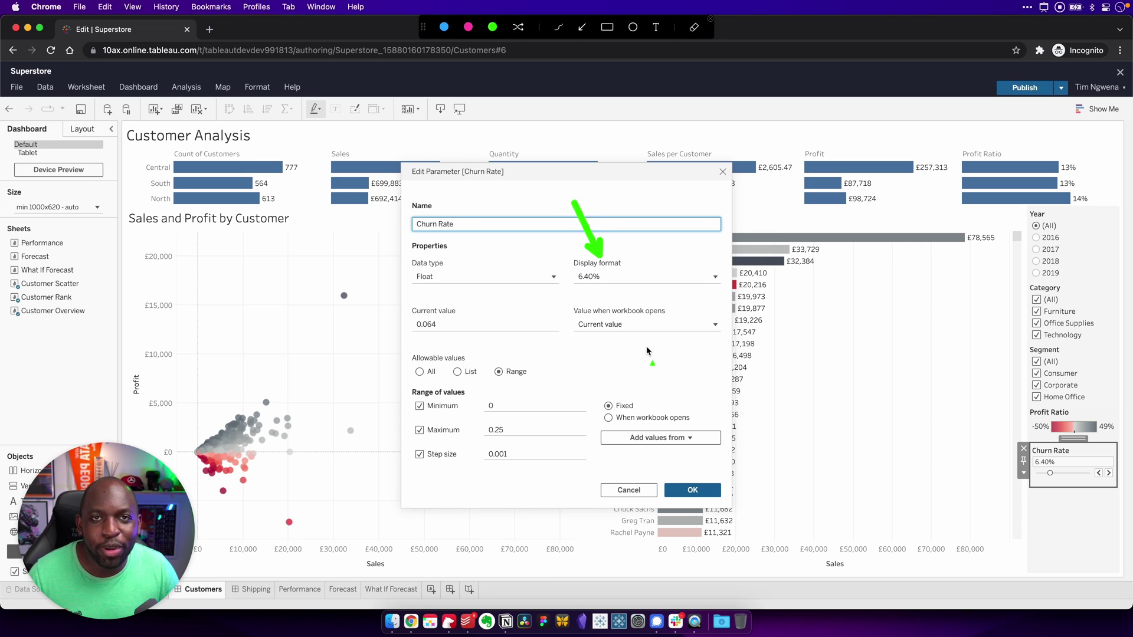
pyautogui.hotkey('ctrl', 'shift', 'a')
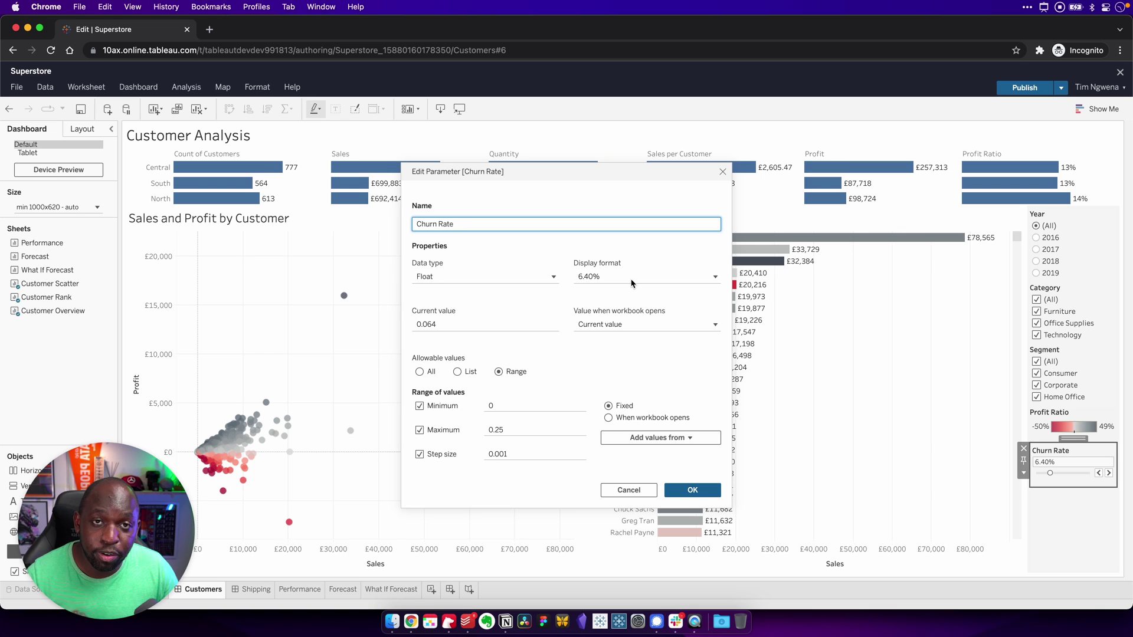
# - Set Churn Rate's display format to Currency (Custom) with 2 decimals and a $ prefix, previewing $0.06
pyautogui.click(606, 276)
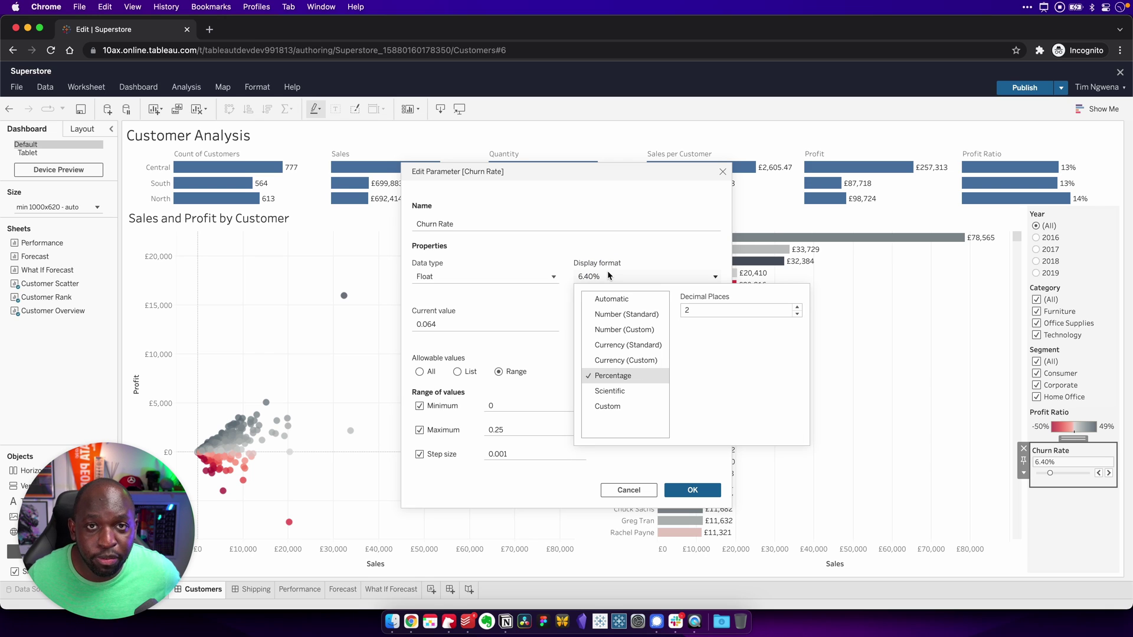
pyautogui.click(629, 317)
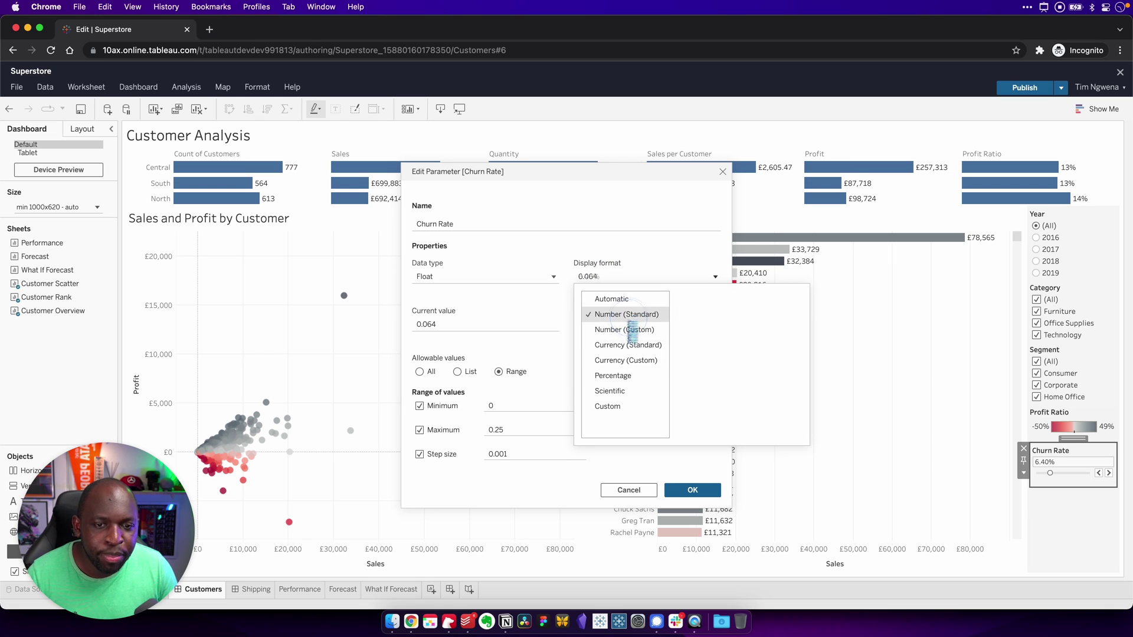
pyautogui.click(635, 346)
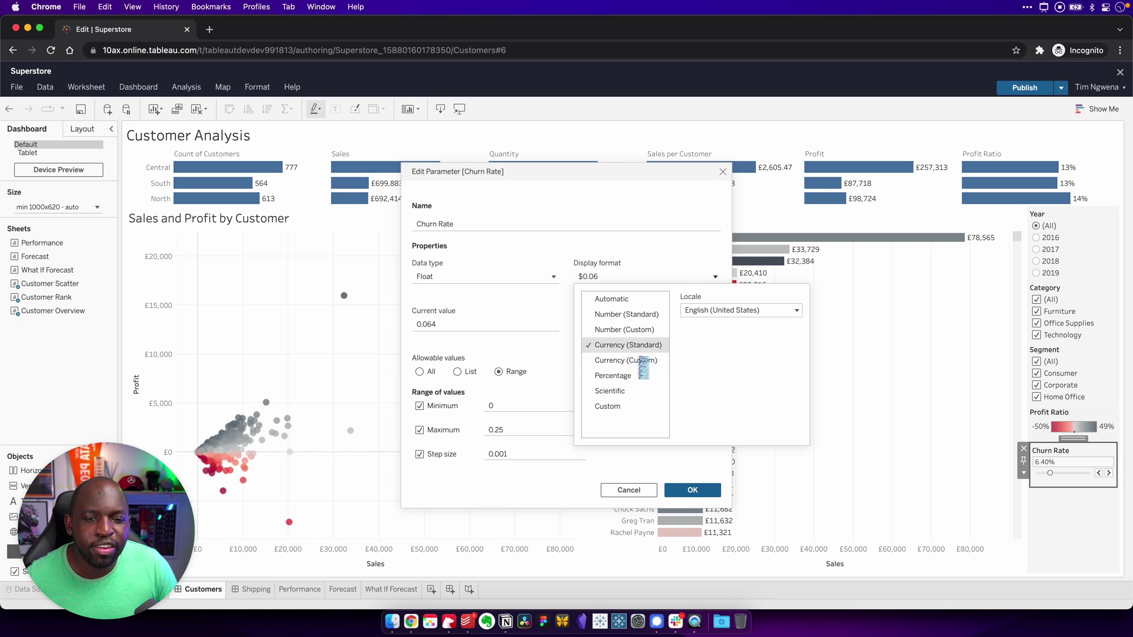
pyautogui.click(749, 310)
pyautogui.scroll(10, 775, 446)
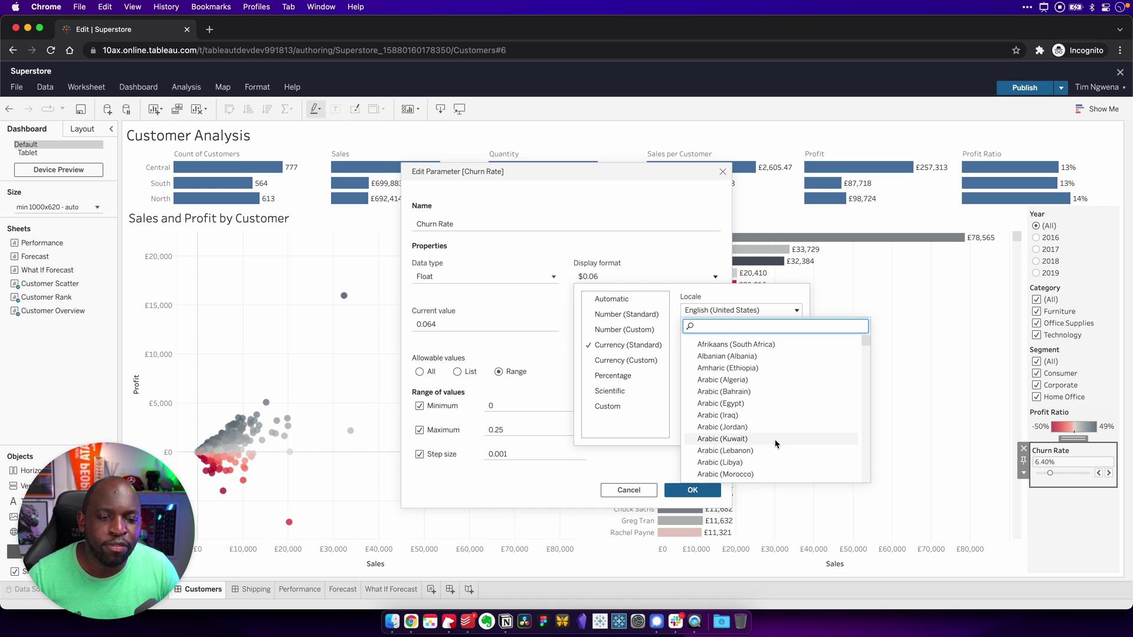
pyautogui.scroll(-15, 775, 442)
pyautogui.scroll(-10, 776, 439)
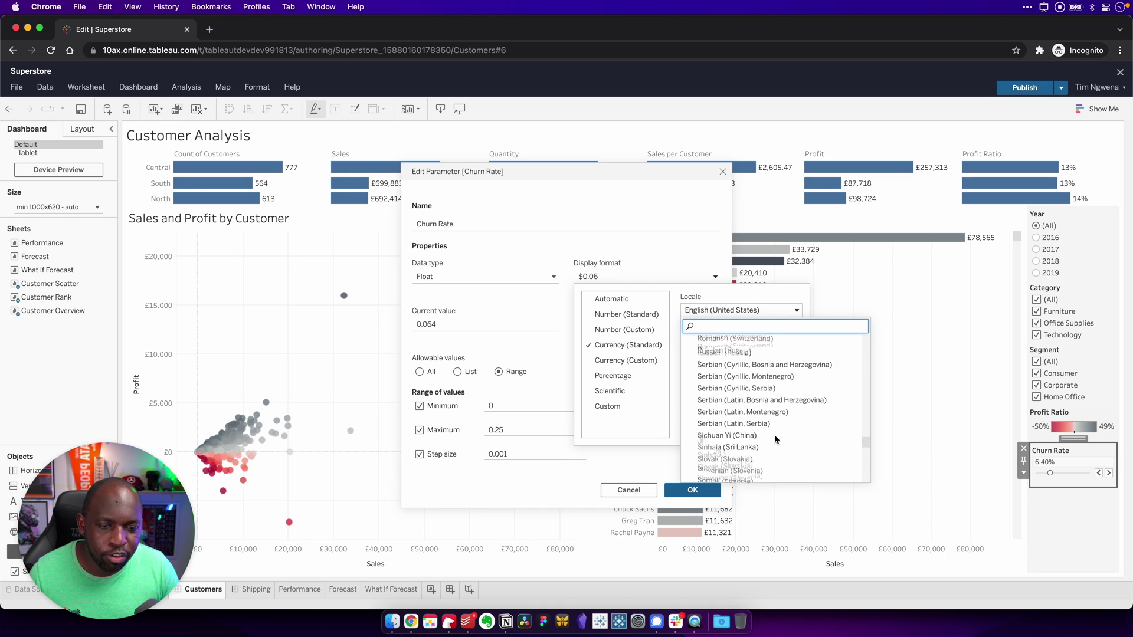
pyautogui.scroll(15, 776, 439)
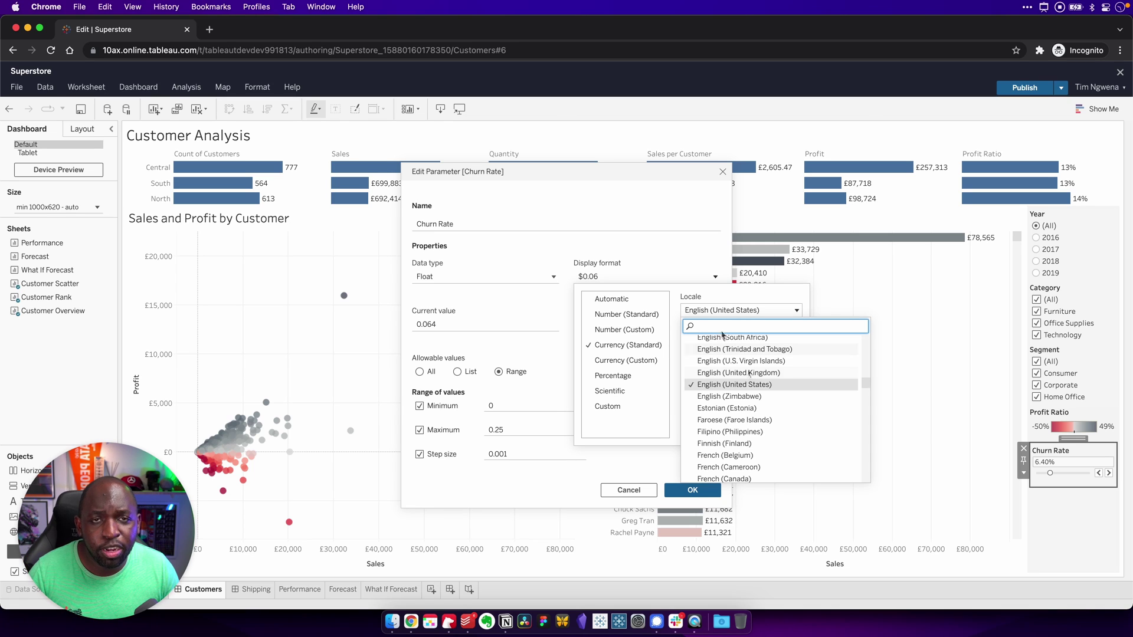
pyautogui.click(631, 360)
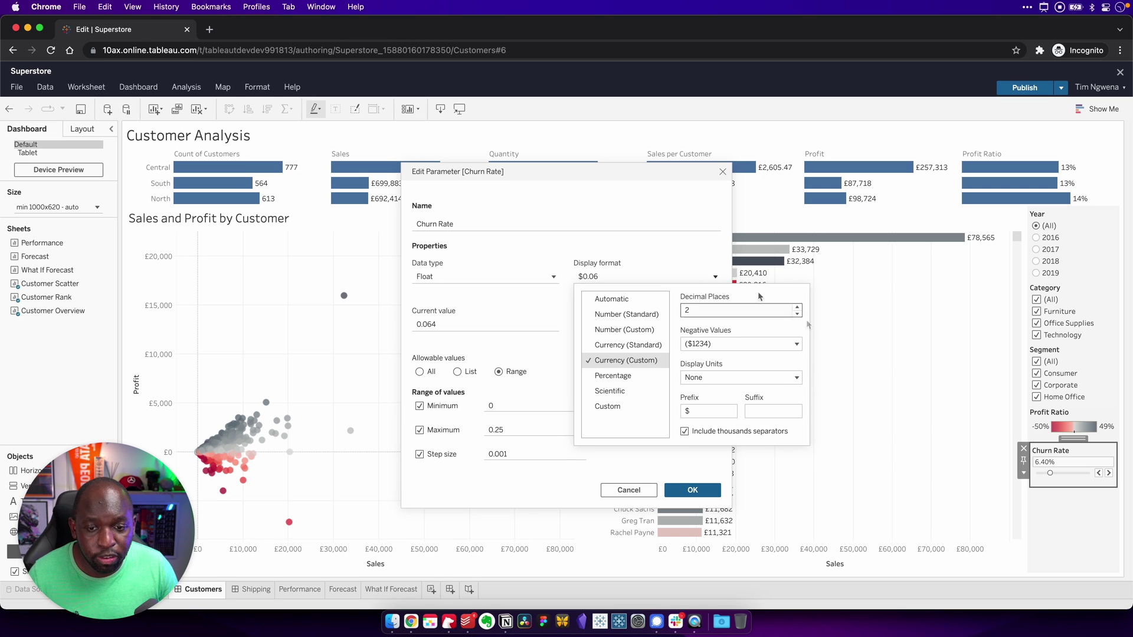
pyautogui.click(620, 248)
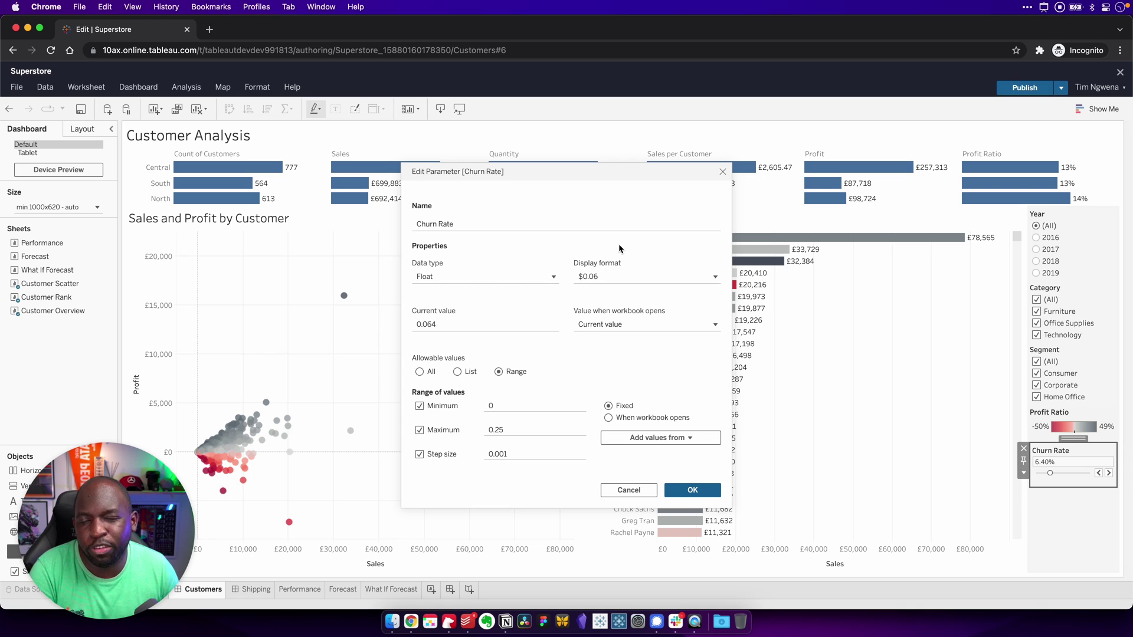
# - Close the Edit Parameter dialog to return to the Customers dashboard with its Churn Rate control
pyautogui.click(723, 173)
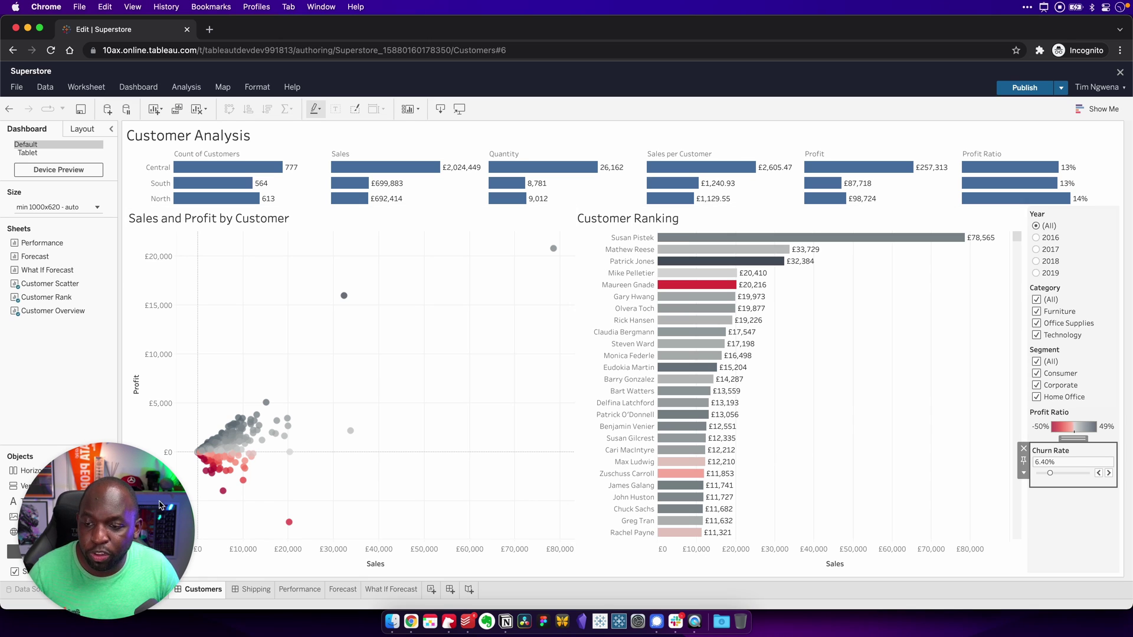
pyautogui.moveTo(159, 507); pyautogui.dragTo(1054, 481)
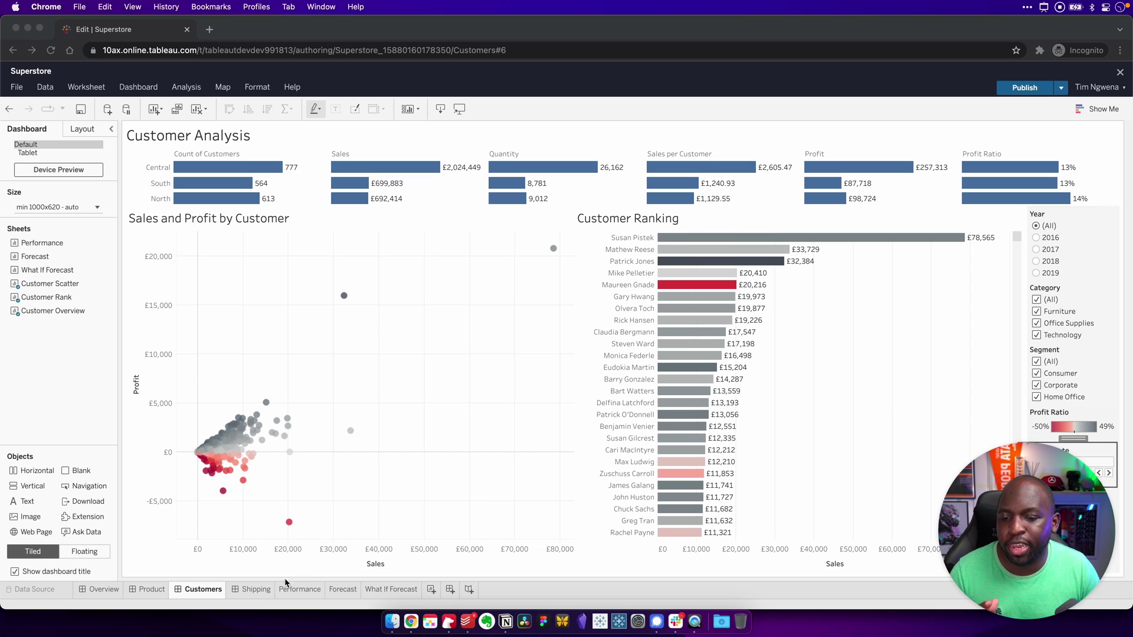
pyautogui.click(255, 597)
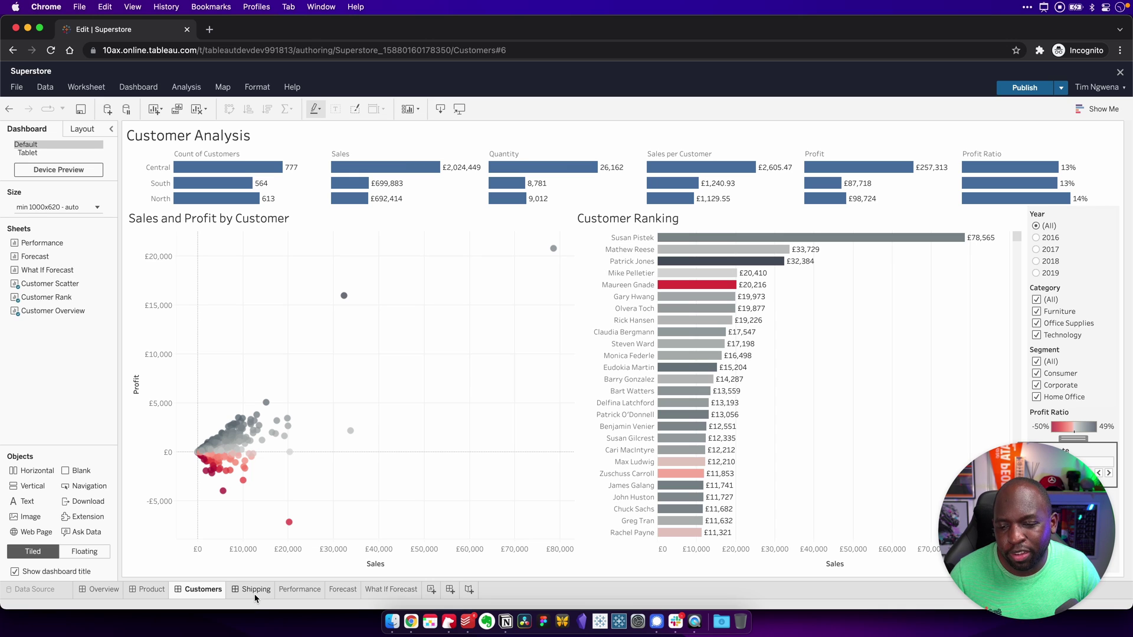
# - Go to the On-Time Shipment Trends dashboard on the Shipping tab after a brief look at Product
pyautogui.click(255, 590)
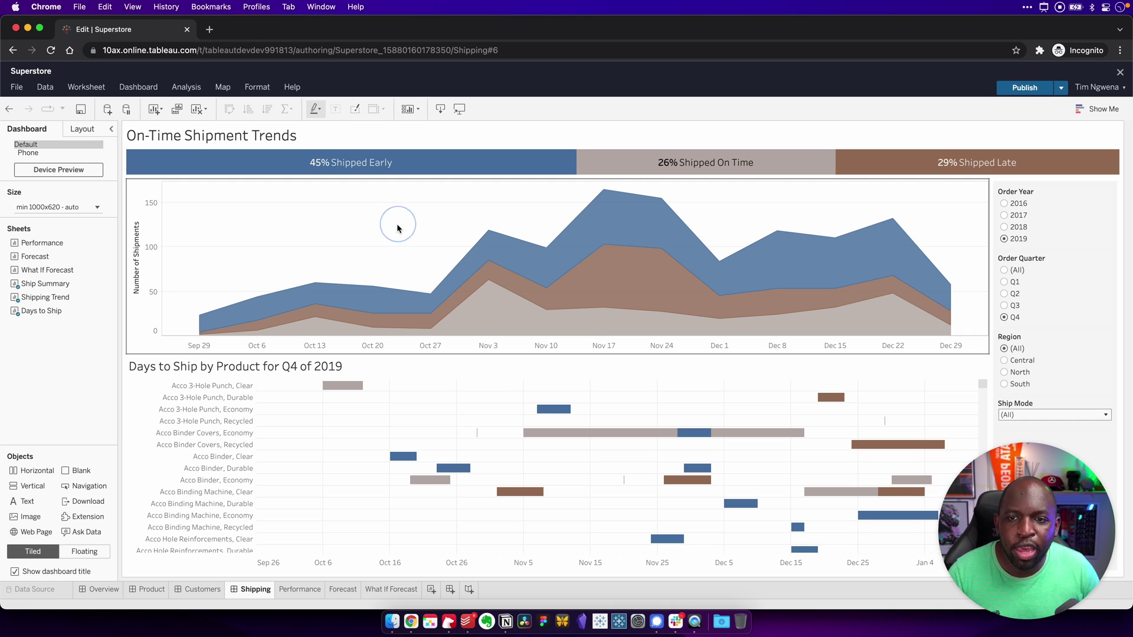
pyautogui.click(398, 229)
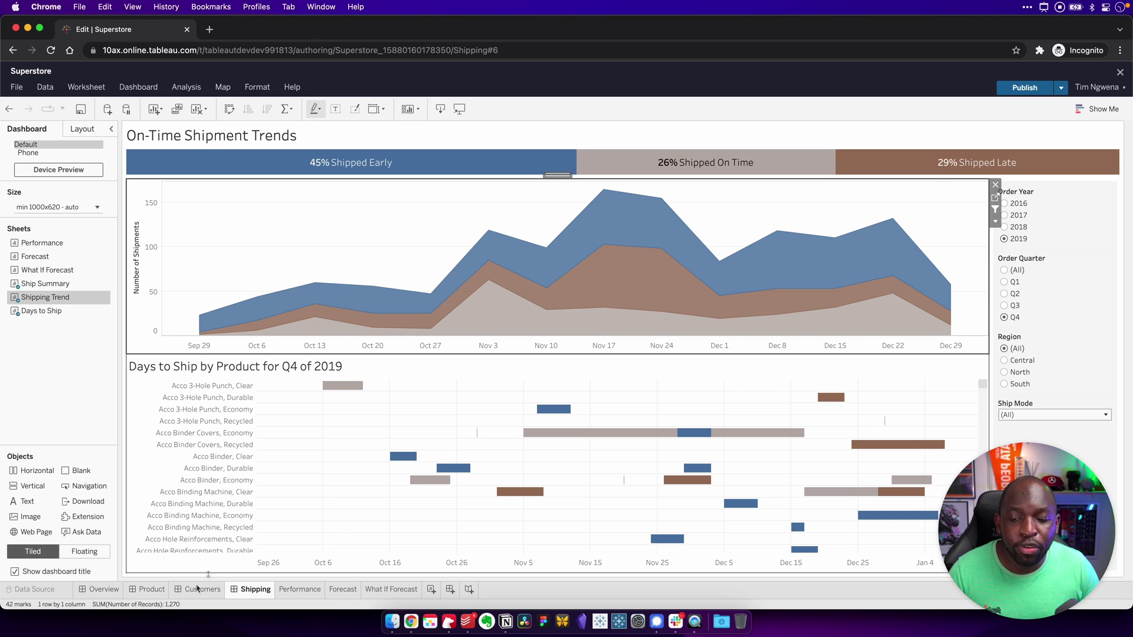
pyautogui.click(151, 590)
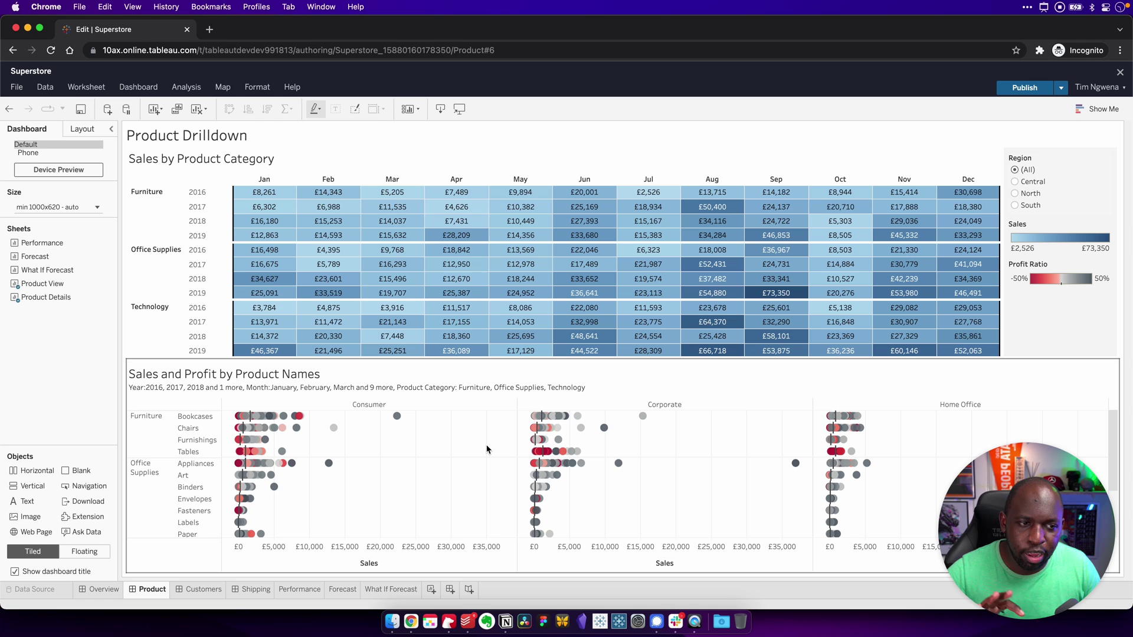
pyautogui.click(254, 589)
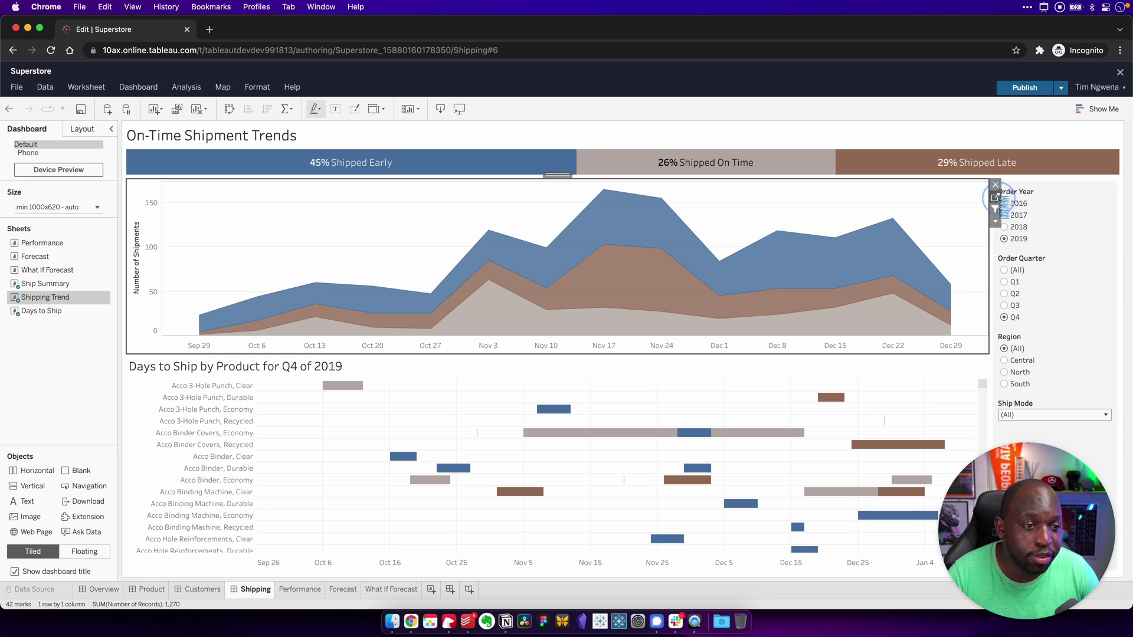
# - Assign the Lightning Watermelon palette to the Ship Status colours on the Shipping Trend sheet
pyautogui.click(996, 197)
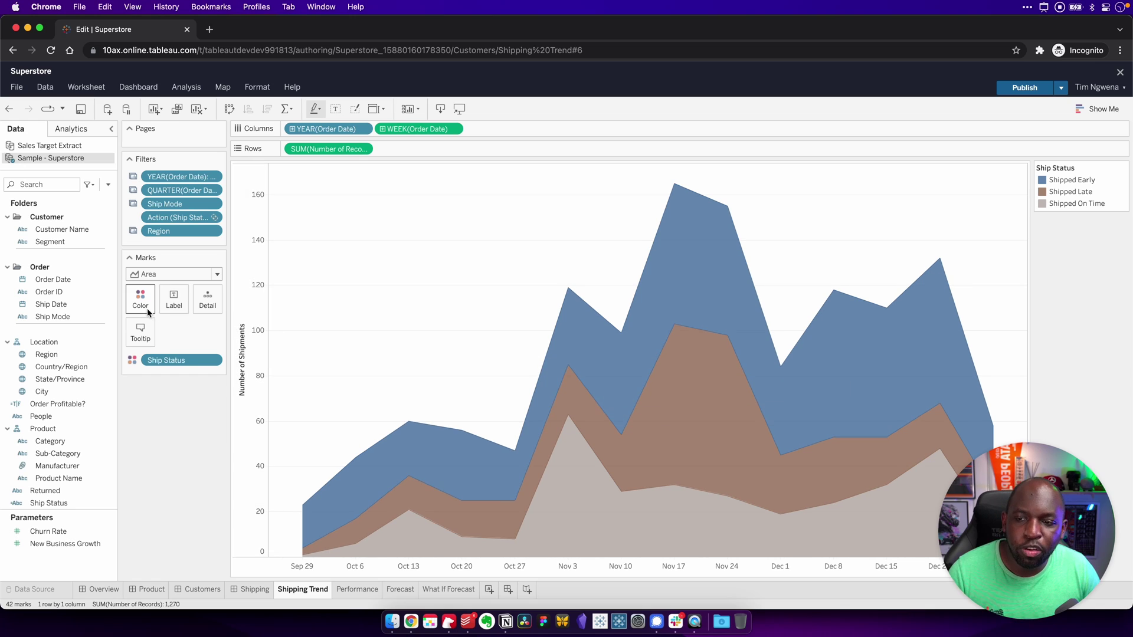
pyautogui.click(143, 307)
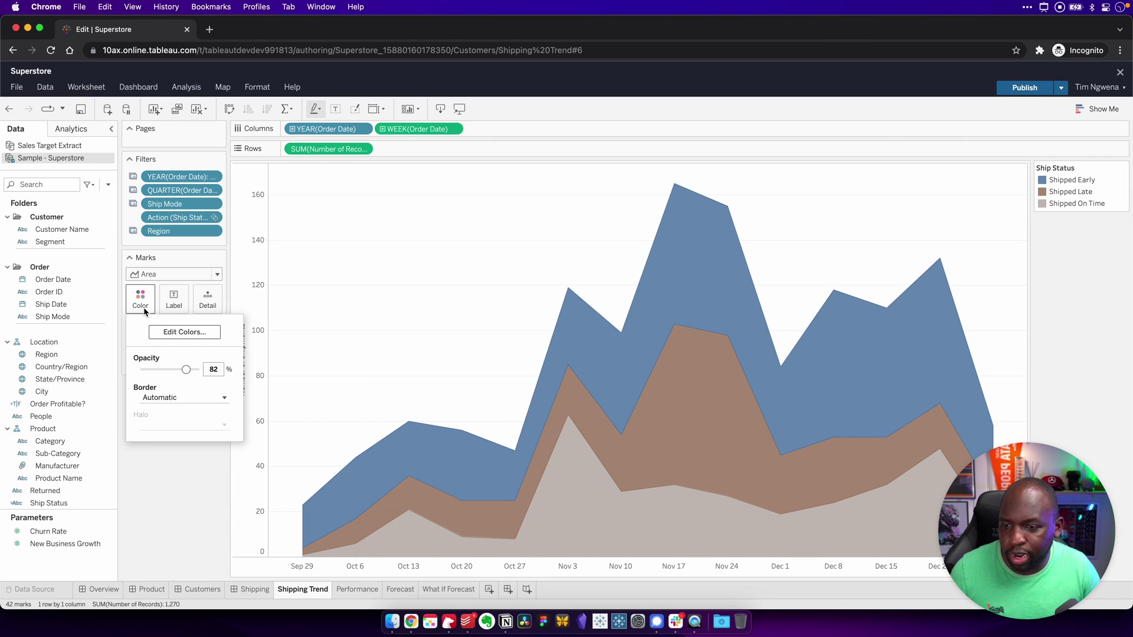
pyautogui.click(184, 331)
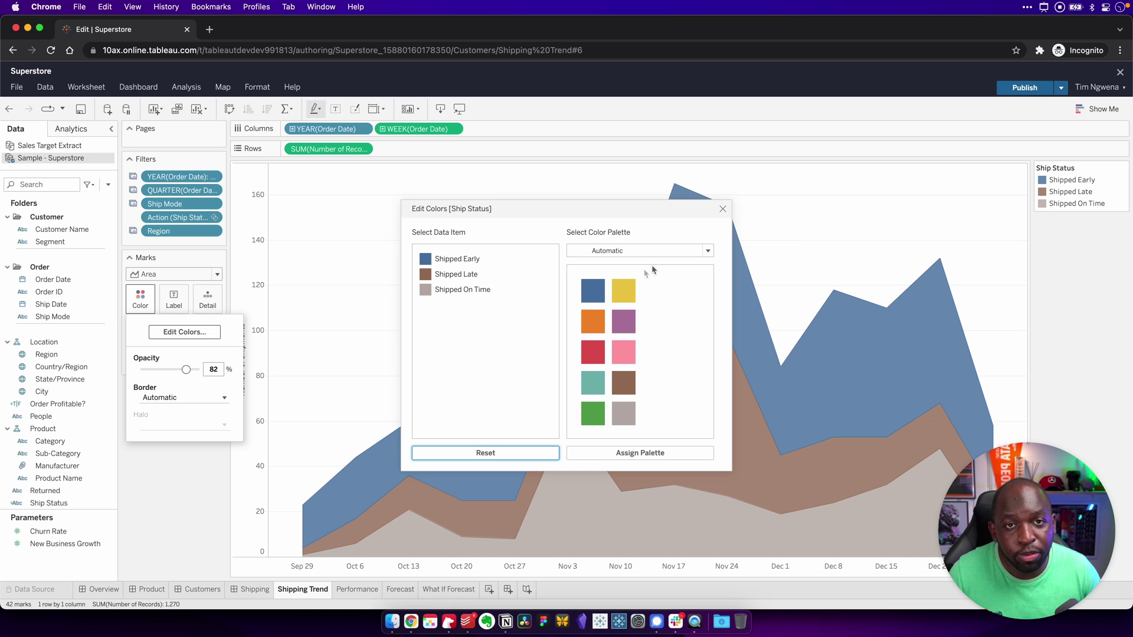
pyautogui.click(681, 253)
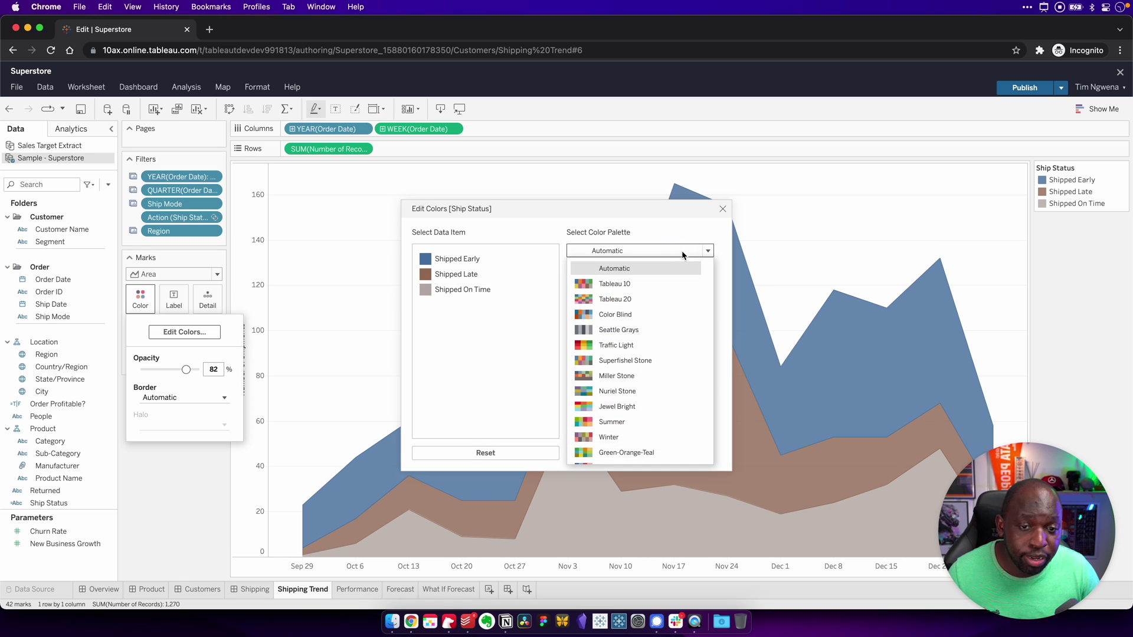
pyautogui.scroll(-10, 670, 352)
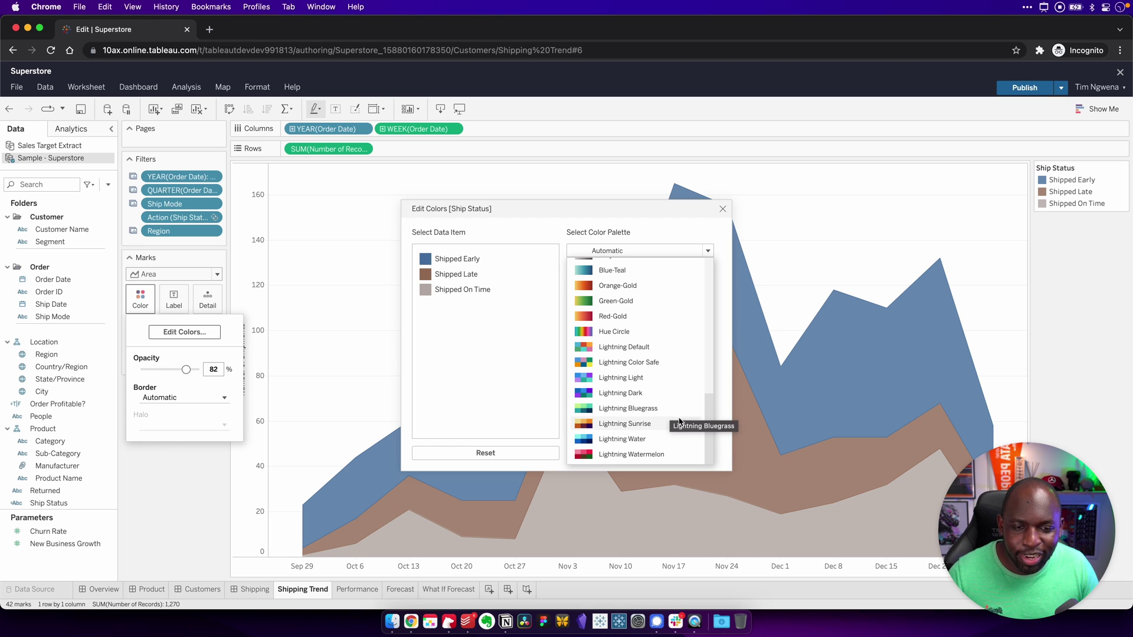
pyautogui.click(652, 456)
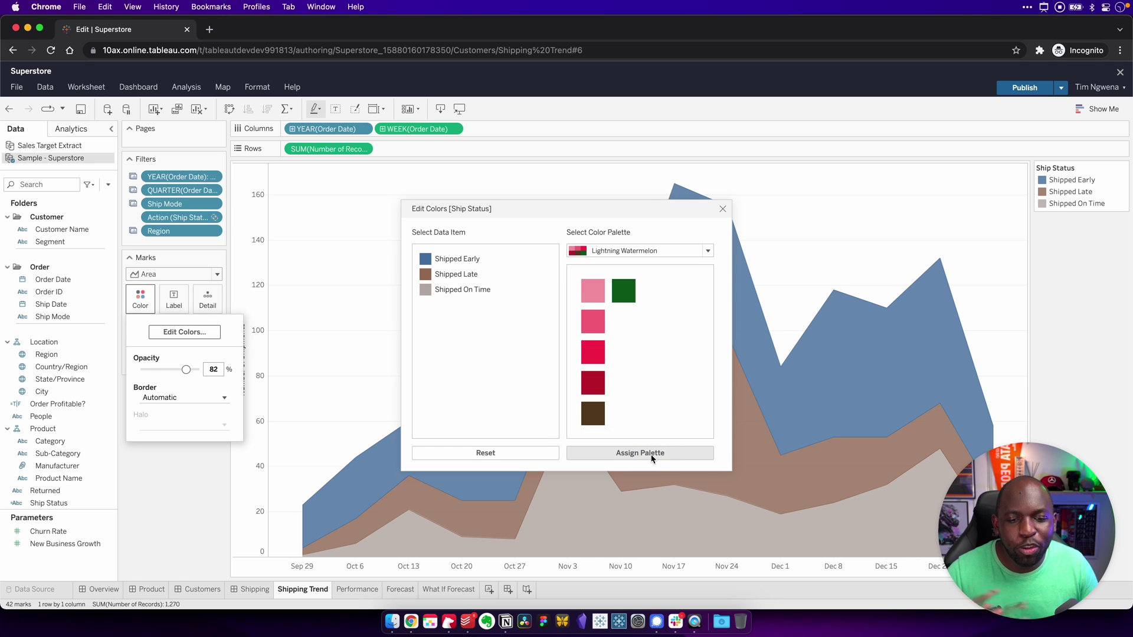
pyautogui.click(652, 453)
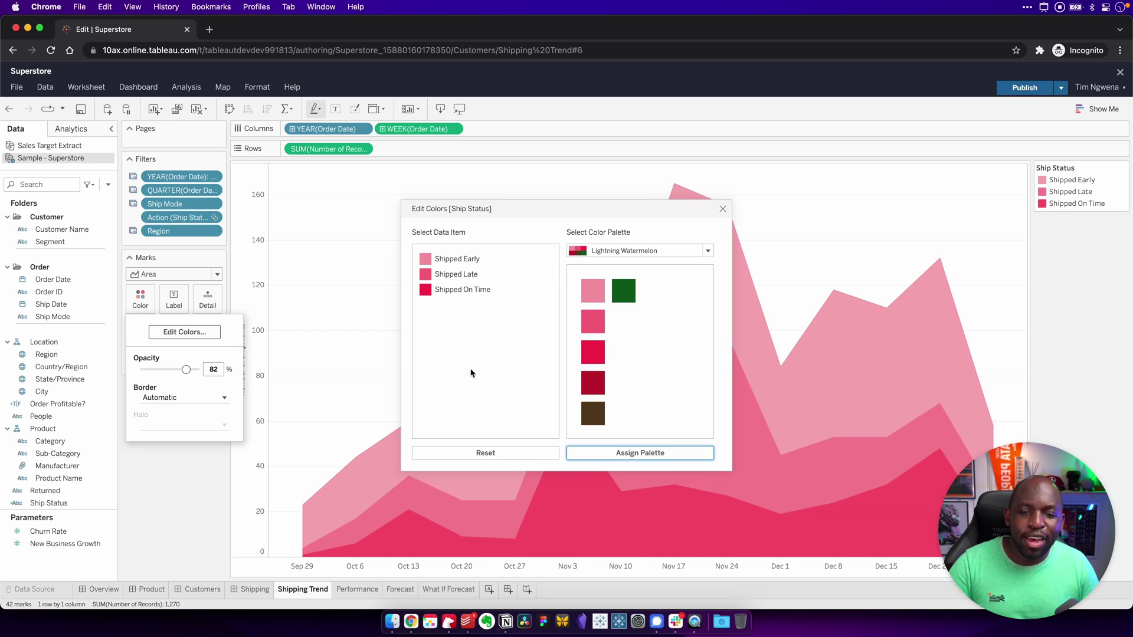
pyautogui.click(724, 208)
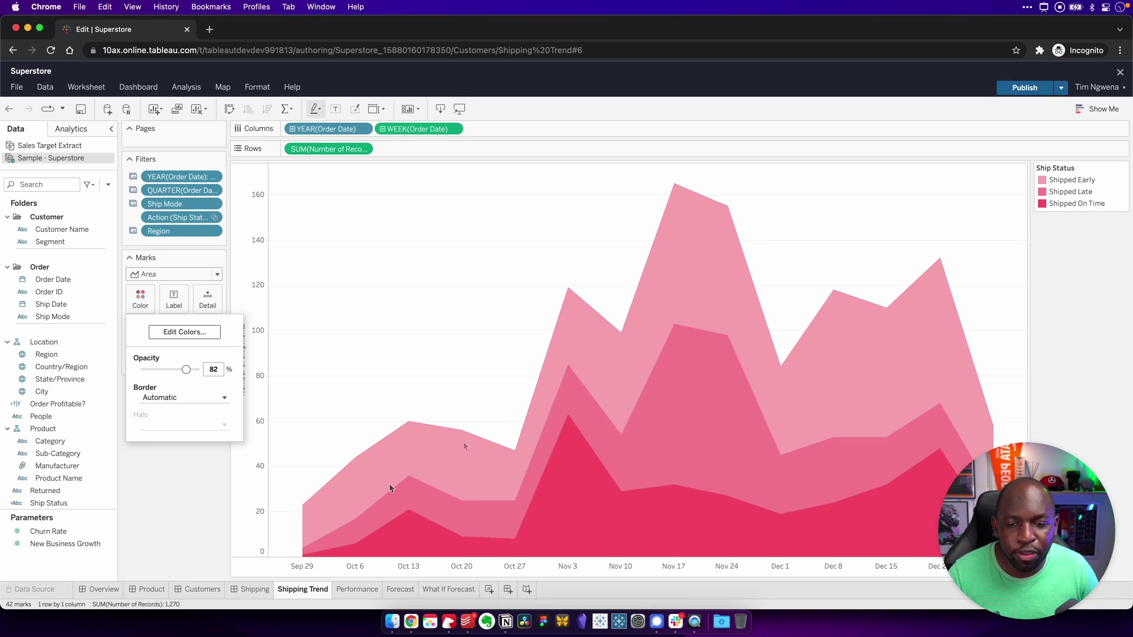
# - Dismiss the Color popup and go back to the Shipping dashboard
pyautogui.click(243, 596)
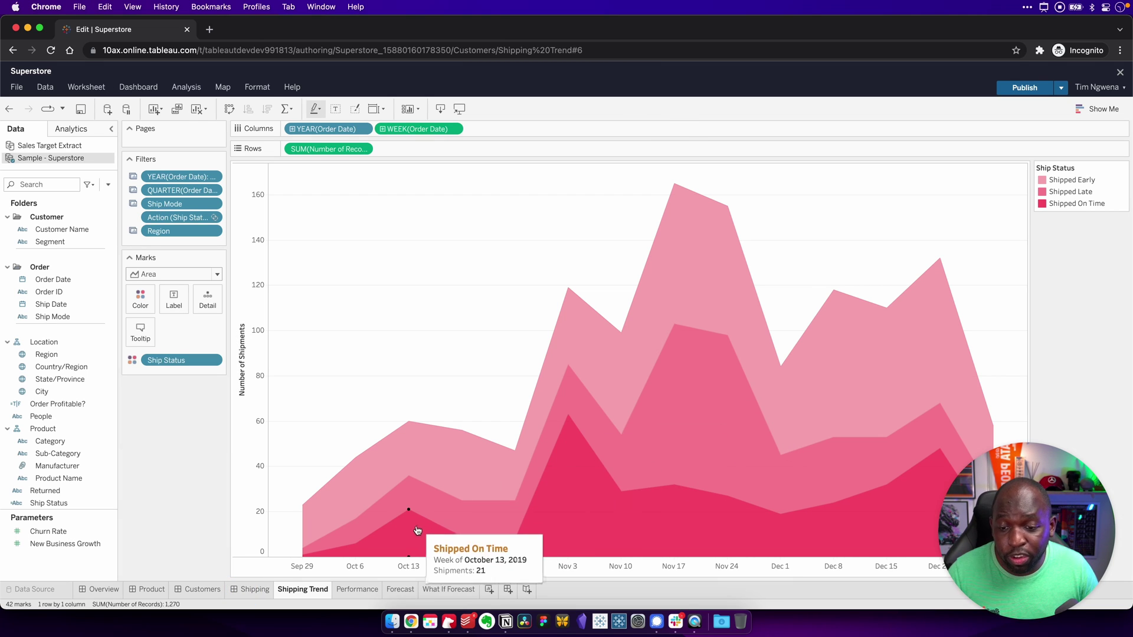
pyautogui.click(253, 590)
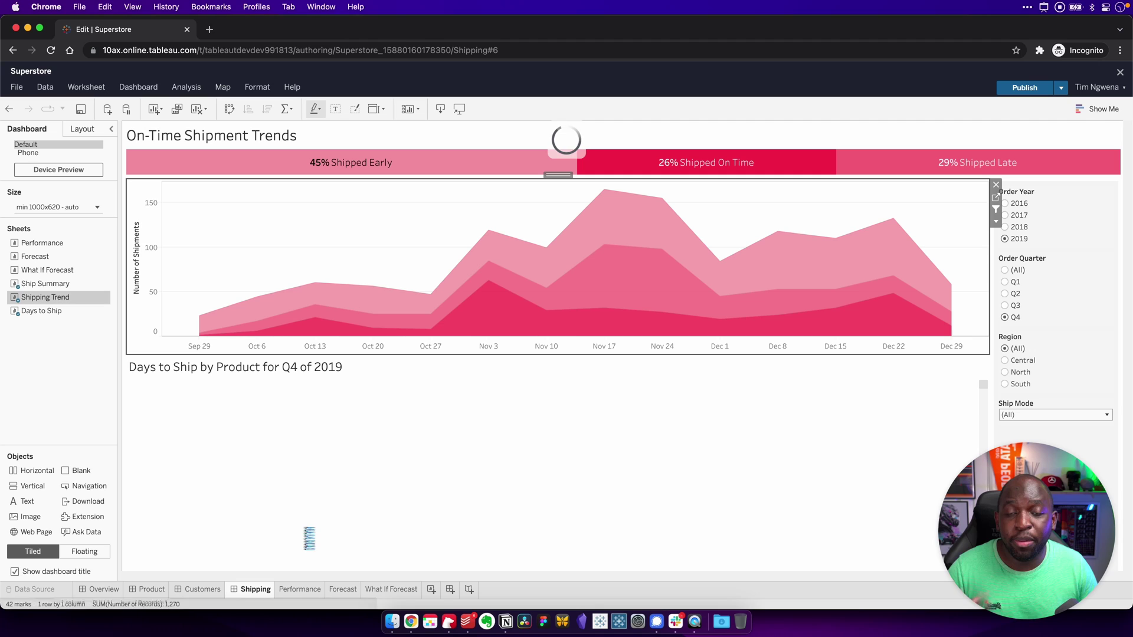